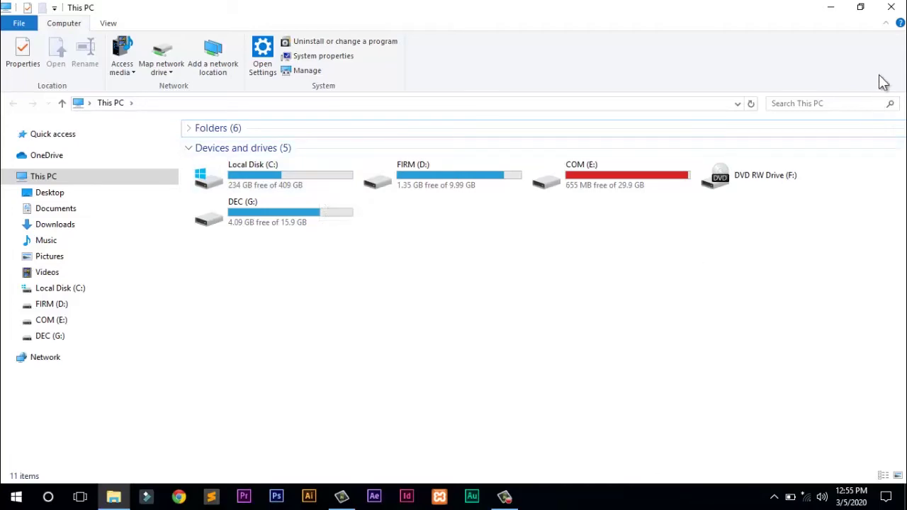
Step: Open Disk Management in a maximized Computer Management window for This PC and start the Shrink Volume command on drive C:
left_click(892, 7)
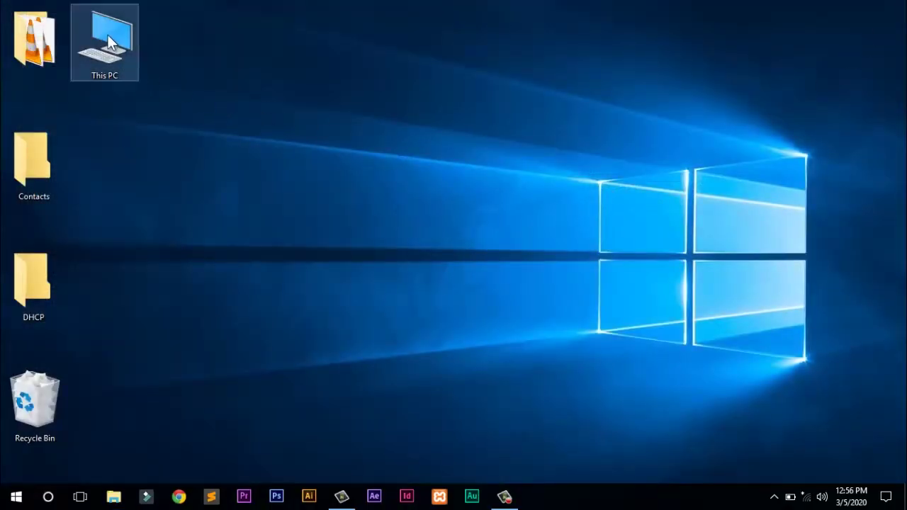
right_click(108, 41)
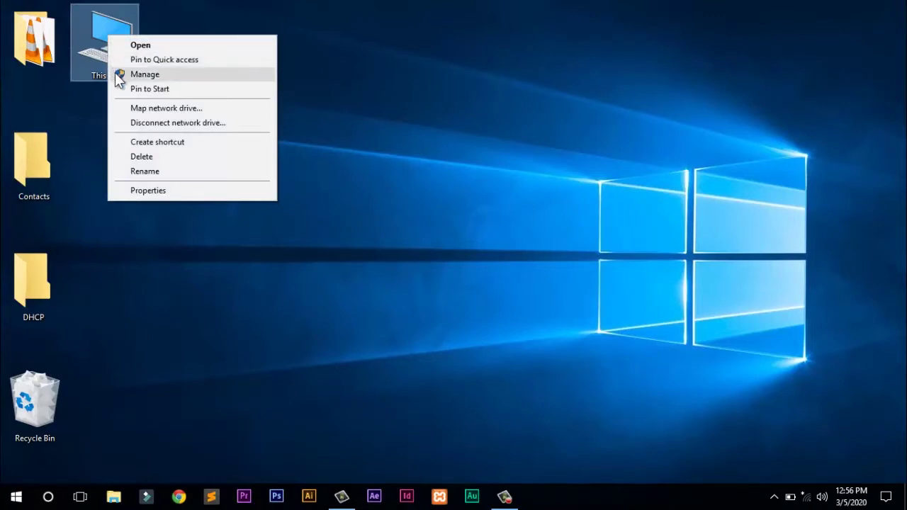
left_click(118, 77)
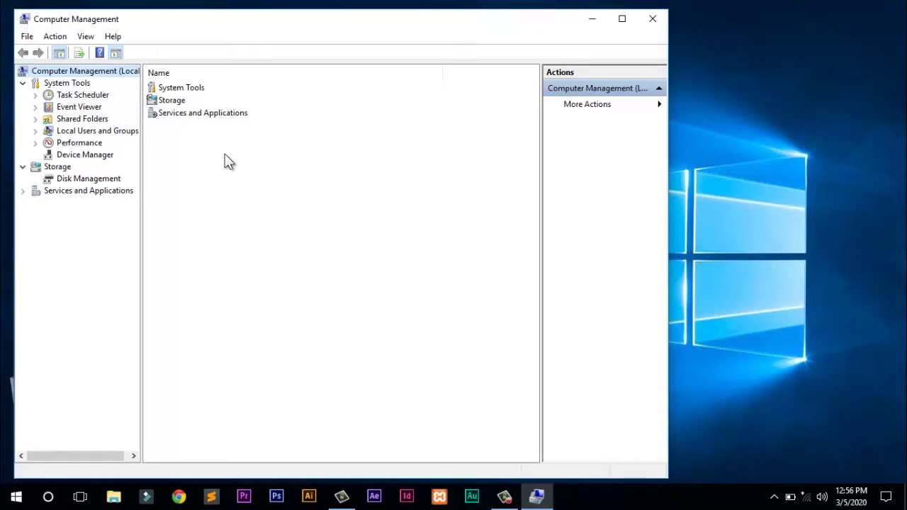
left_click(85, 181)
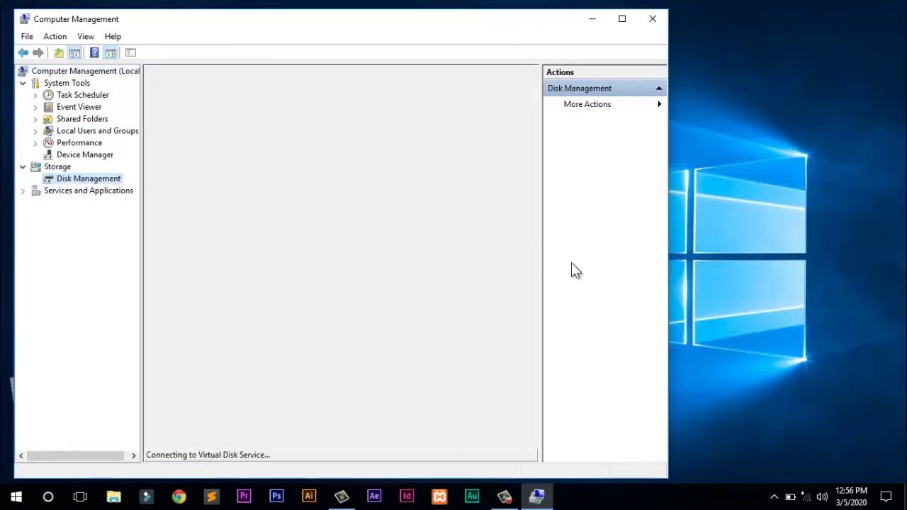
left_click(622, 22)
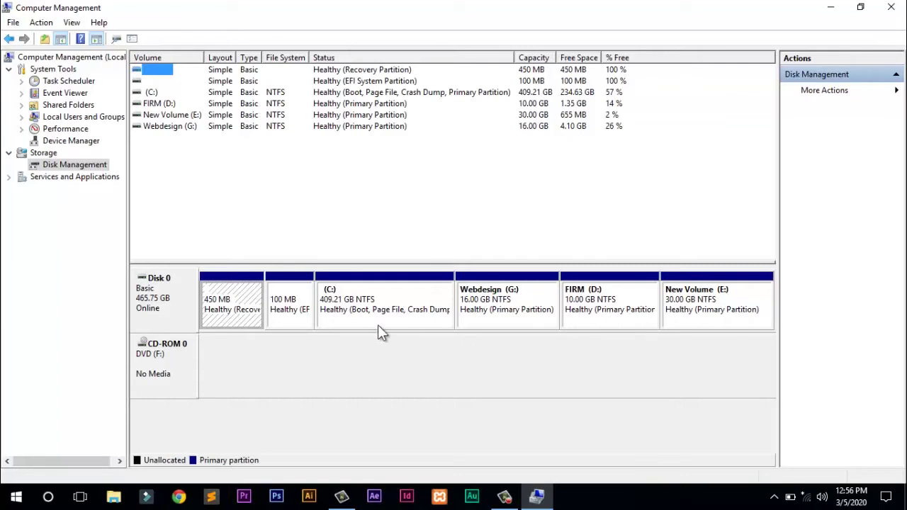
right_click(347, 298)
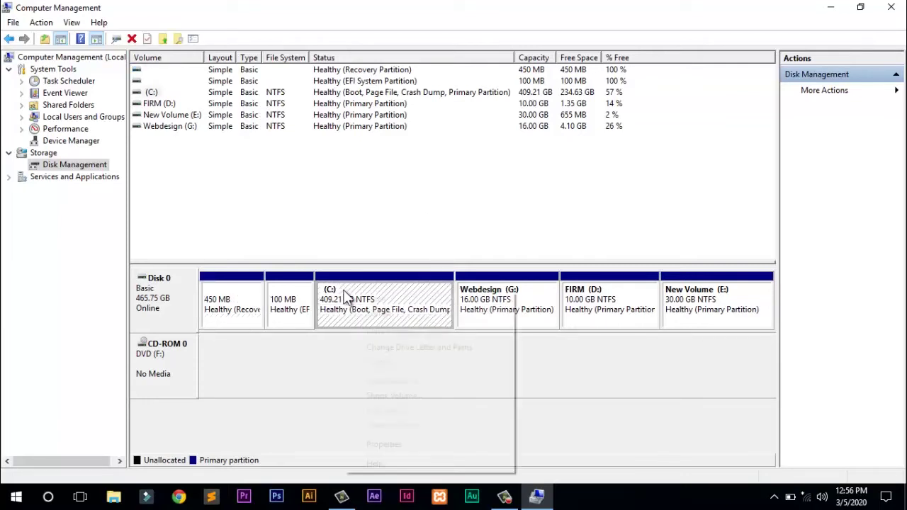
left_click(410, 397)
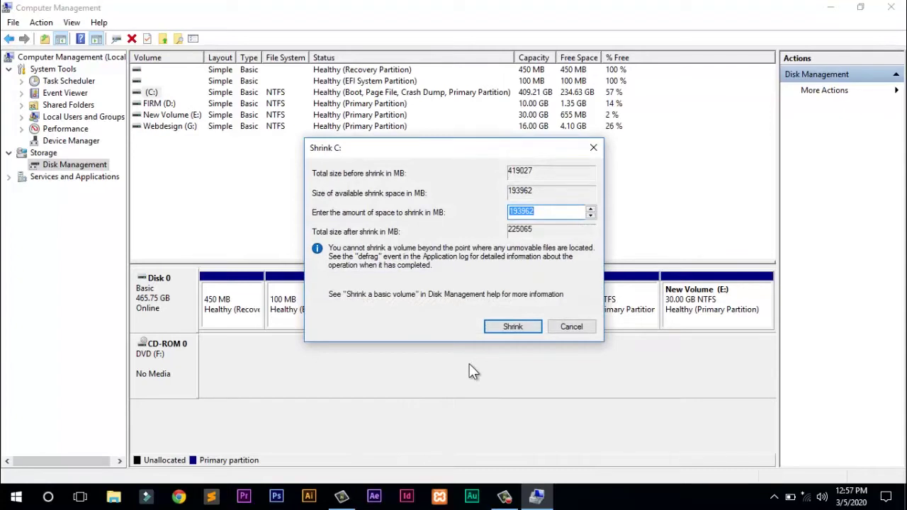
Step: Search Windows for "calculator" and open the Calculator app
left_click(48, 496)
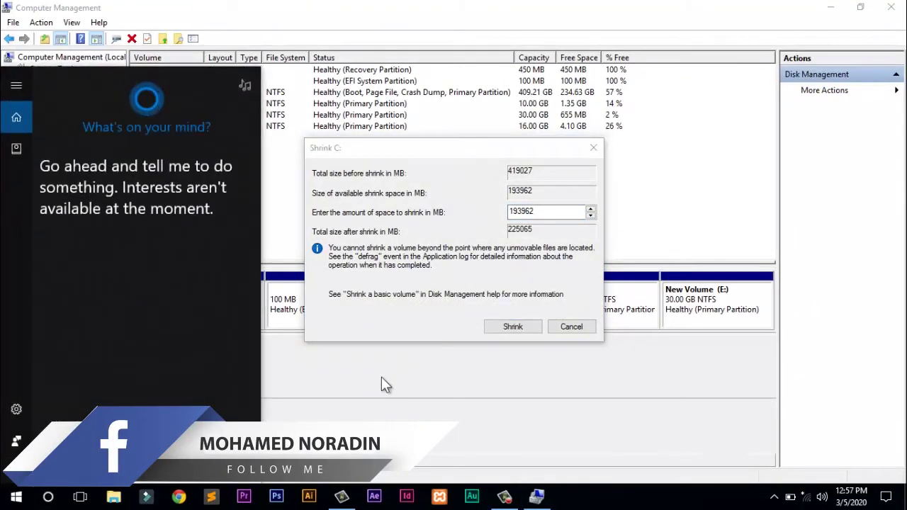
type("ca")
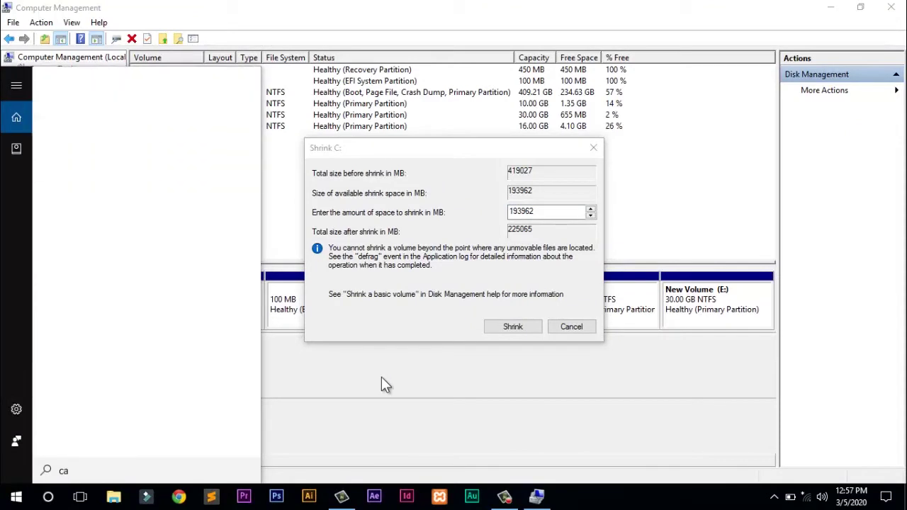
type("l")
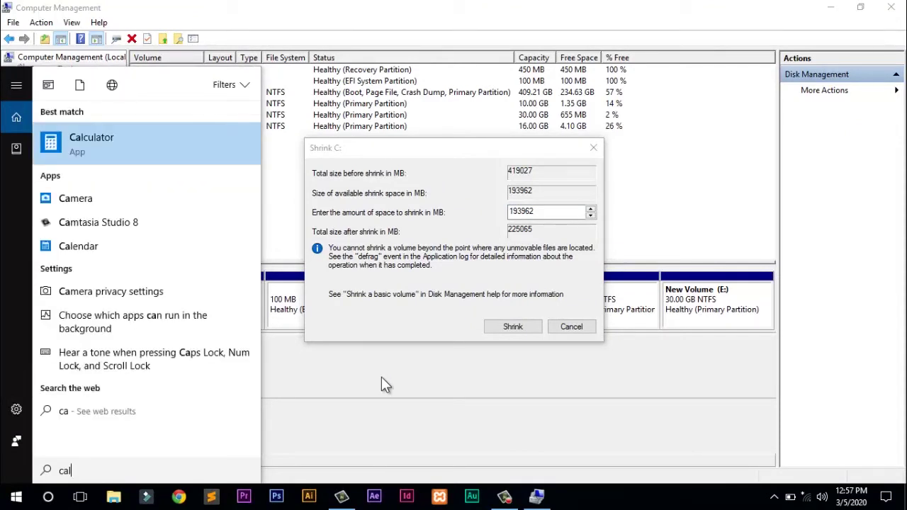
type("culato")
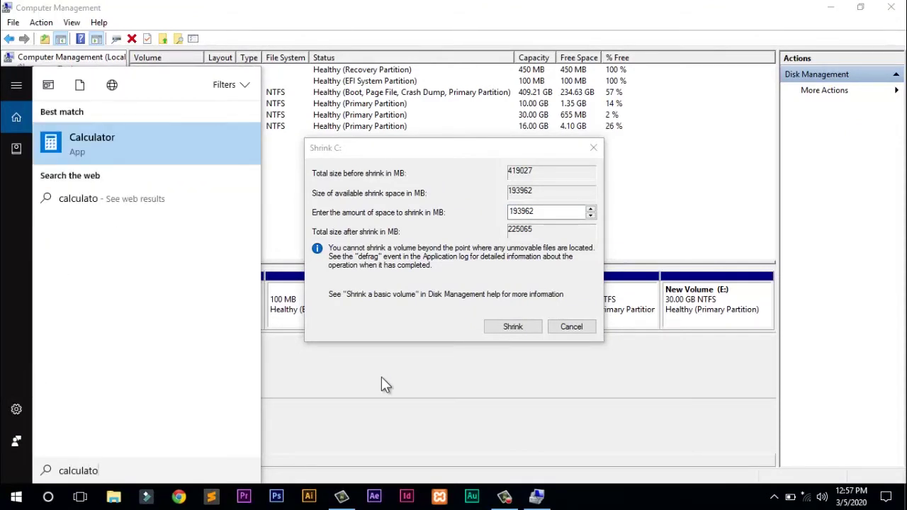
type("r")
left_click(167, 145)
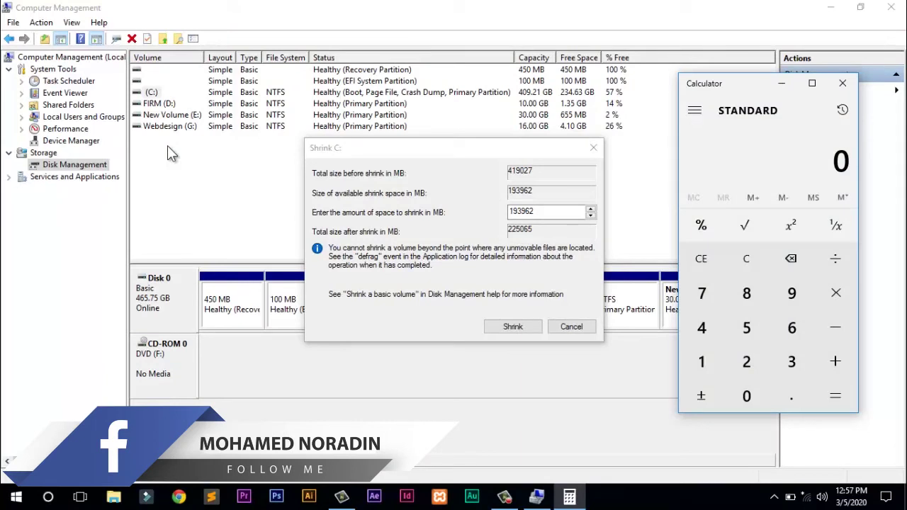
Step: Calculate 12 × 1024 to convert 12 GB to megabytes
left_click(708, 368)
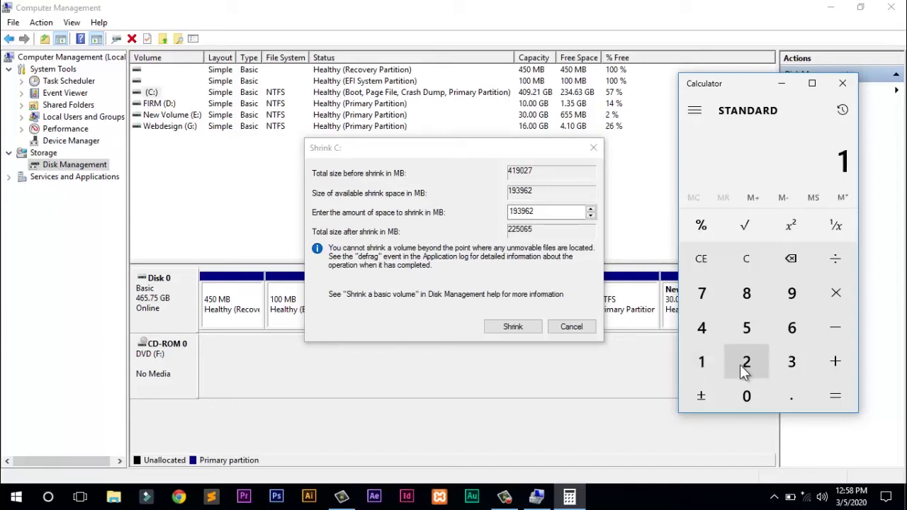
left_click(745, 371)
left_click(819, 302)
left_click(703, 363)
left_click(742, 397)
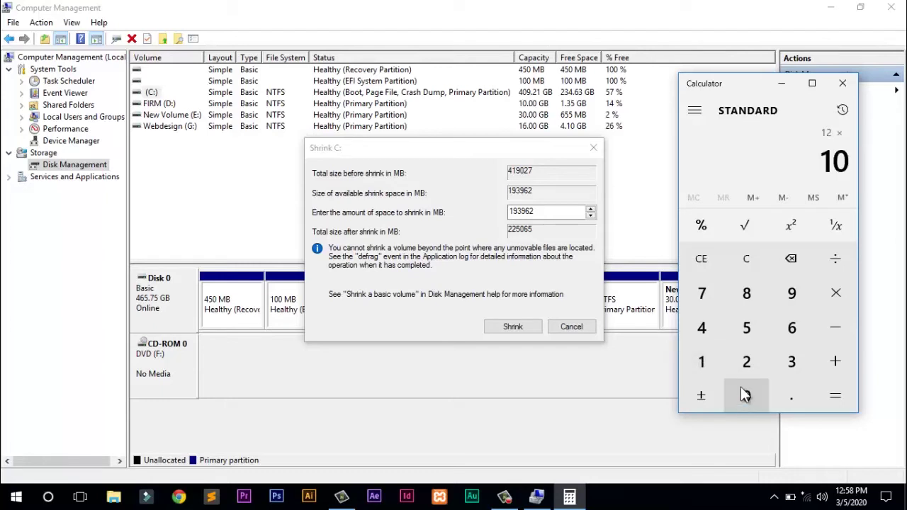
left_click(744, 369)
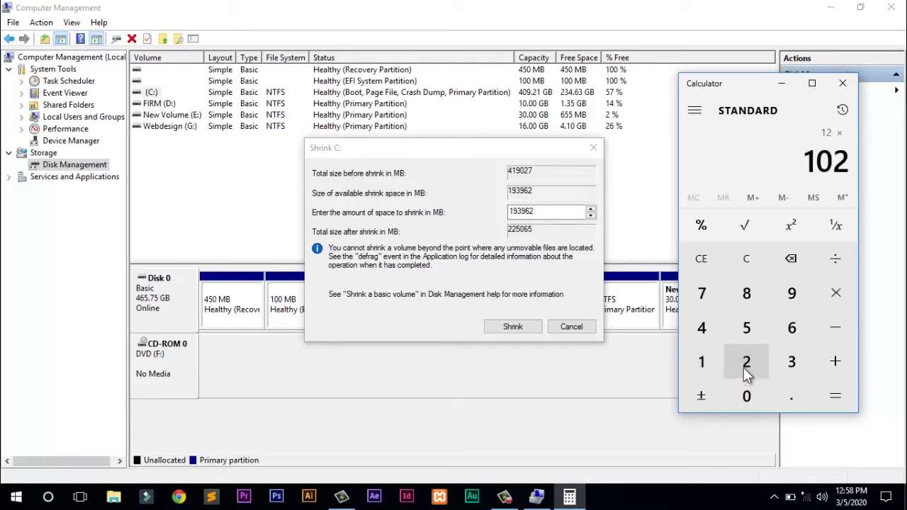
left_click(709, 342)
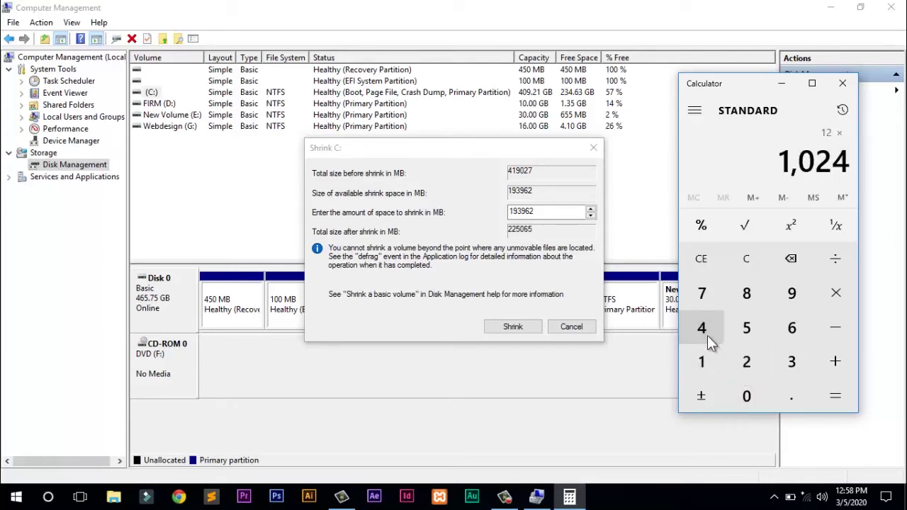
left_click(834, 399)
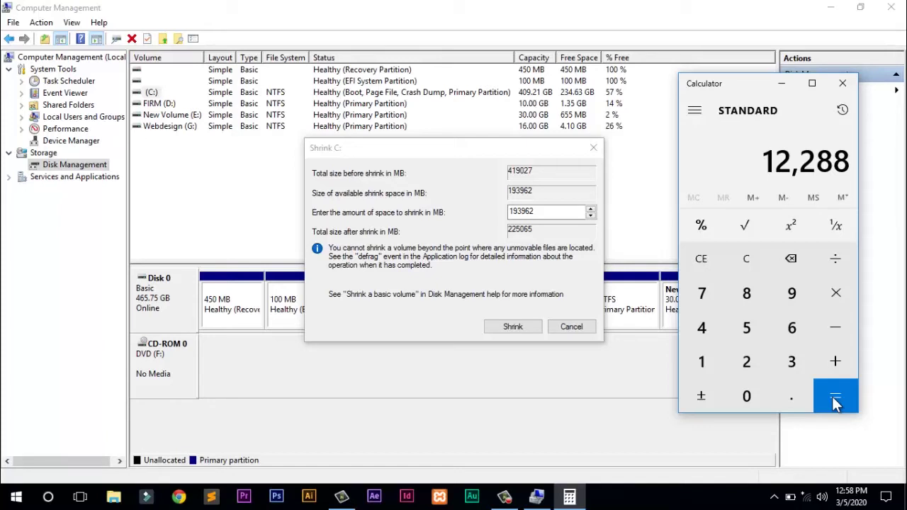
Step: Set the amount of space to shrink from drive C: to 12288 MB and run the shrink in Computer Management
left_click(538, 210)
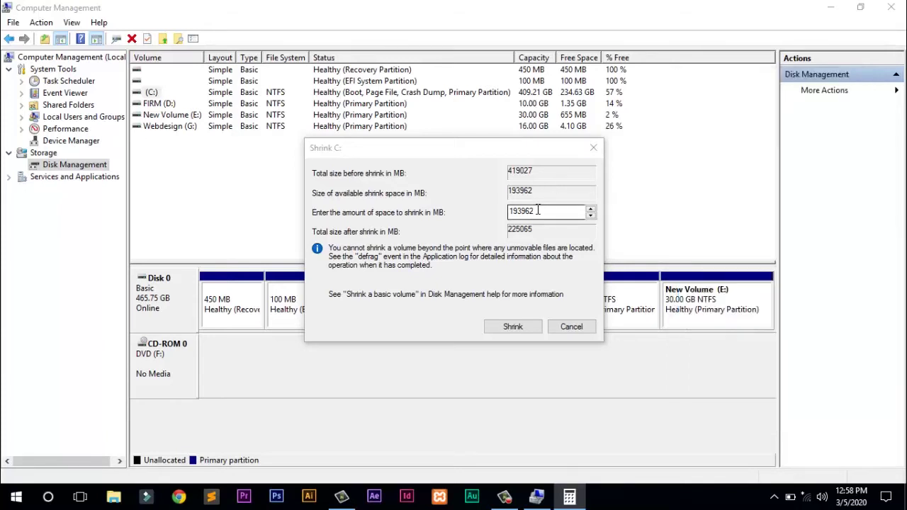
left_click_drag(538, 210, 487, 210)
key("End")
key("BackSpace")
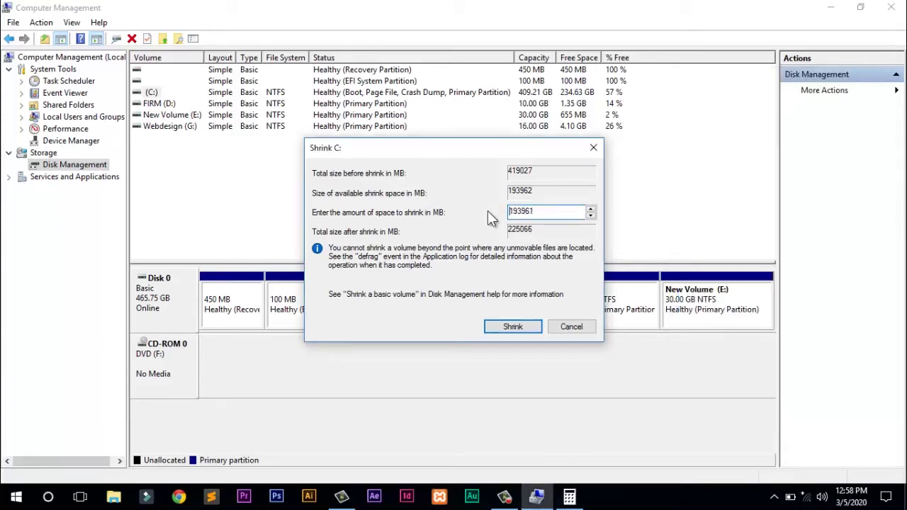
type("1")
left_click_drag(533, 210, 488, 210)
type("12288")
left_click(508, 328)
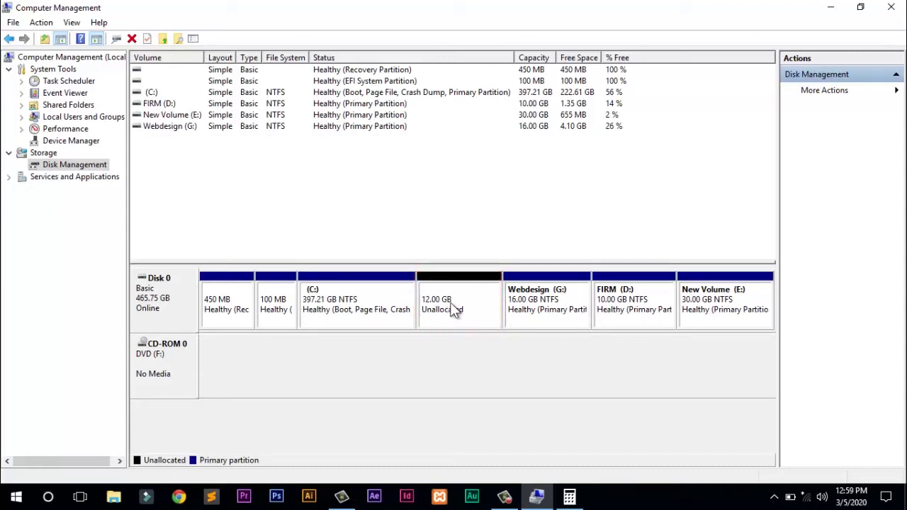
Step: Open This PC in File Explorer to check drive C:'s free space and total size, and close the window
left_click(831, 7)
left_click(134, 56)
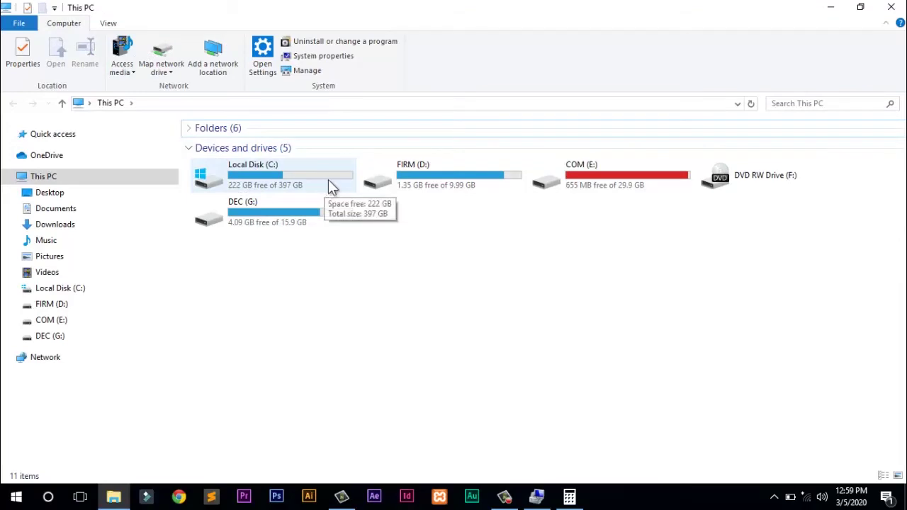
left_click(891, 7)
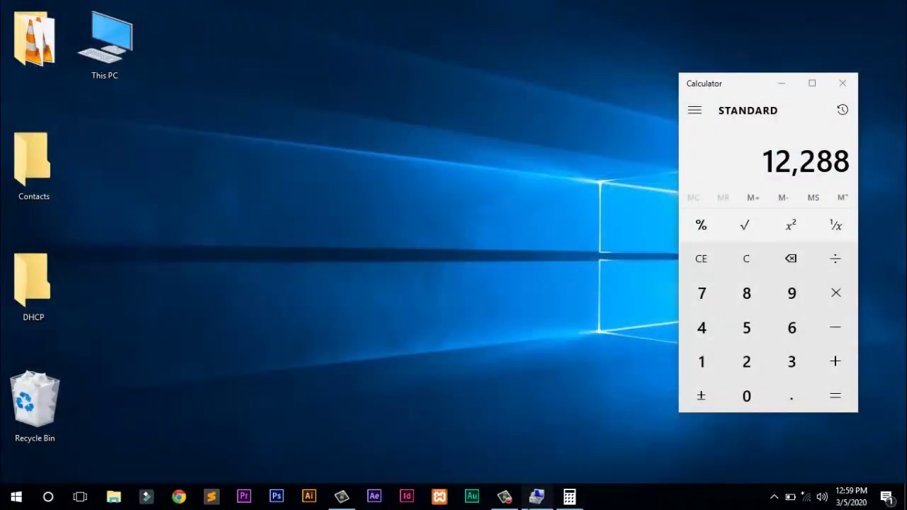
Step: In Computer Management, start a new simple volume on the 12.00 GB unallocated space, using 12287 MB and drive letter H
left_click(540, 498)
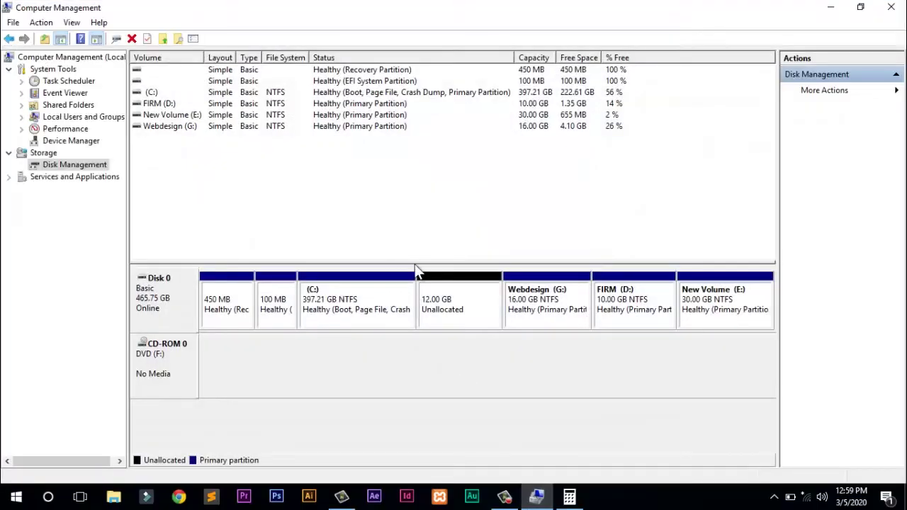
right_click(458, 314)
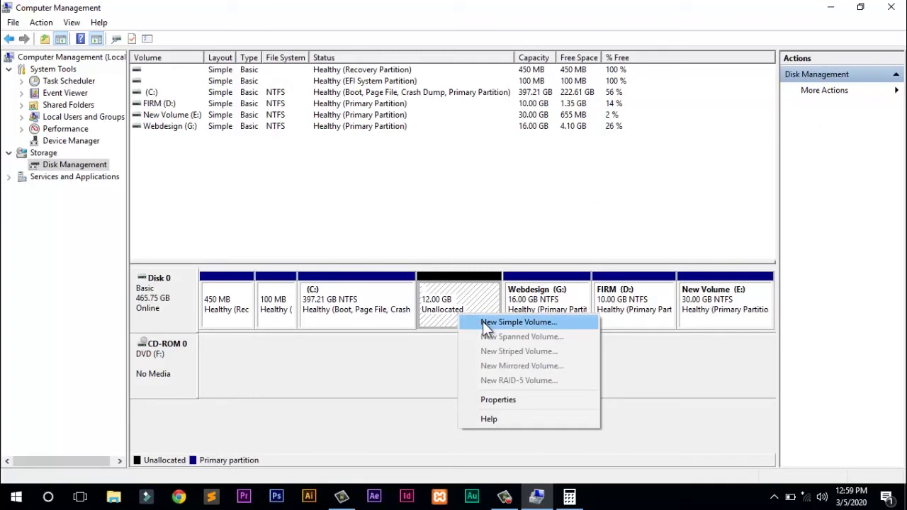
left_click(483, 324)
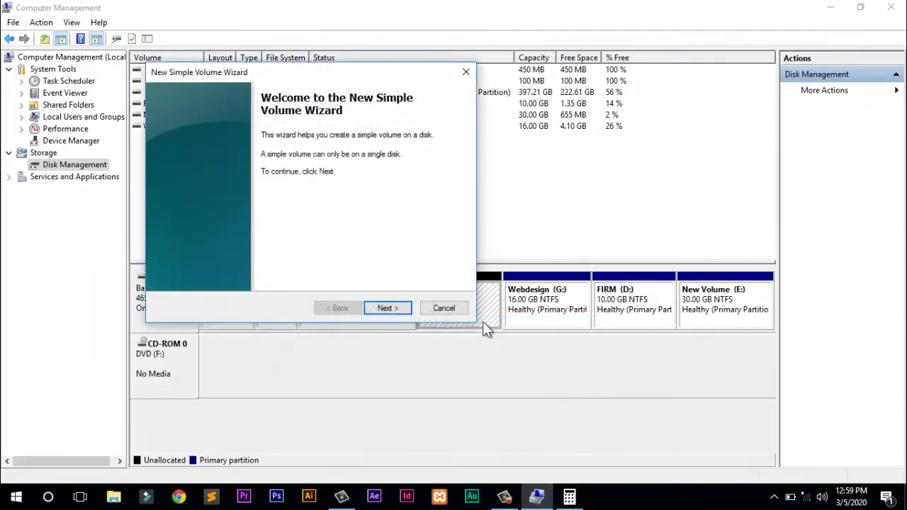
left_click(387, 308)
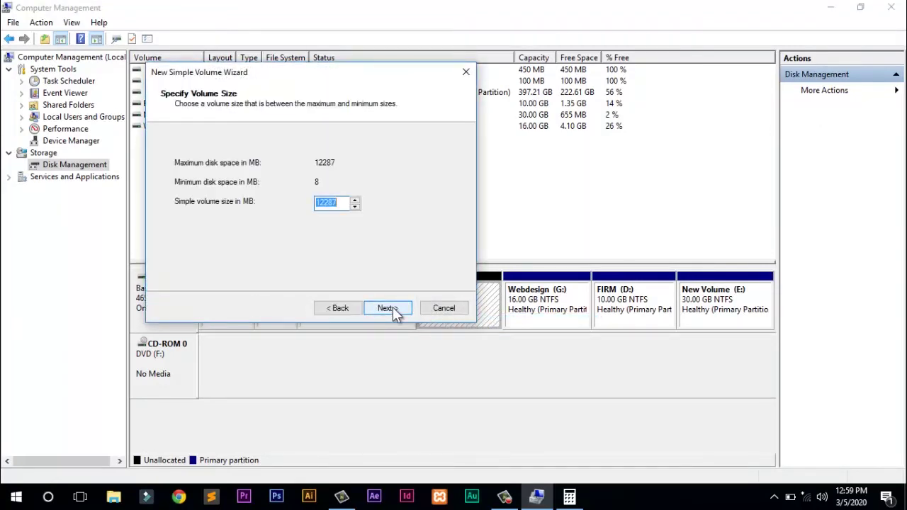
left_click(388, 309)
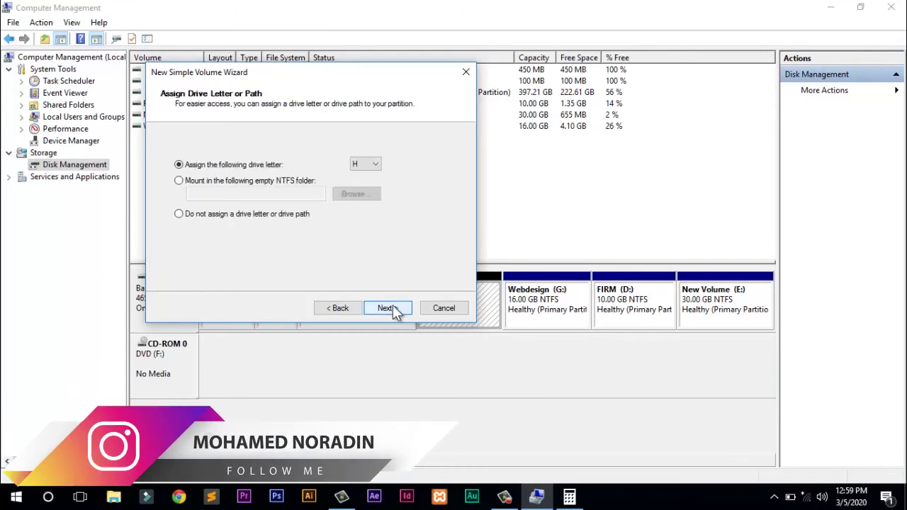
left_click(373, 168)
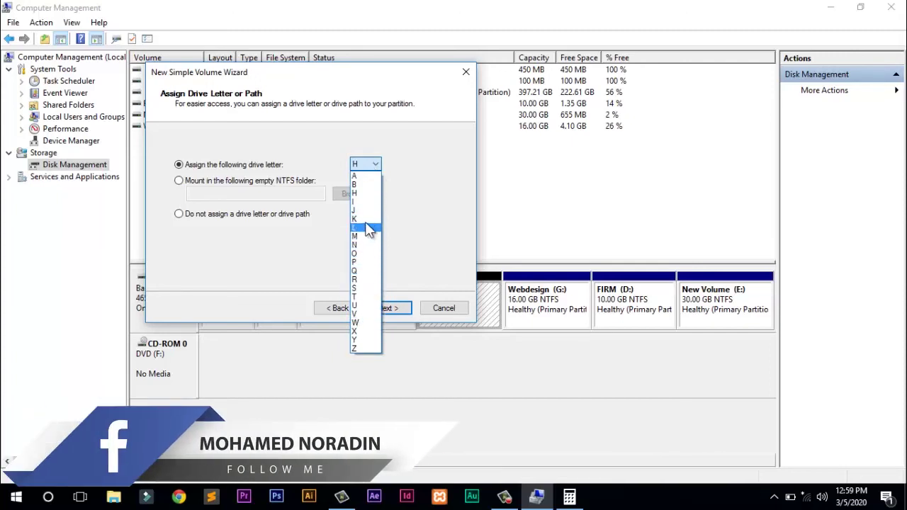
left_click(410, 223)
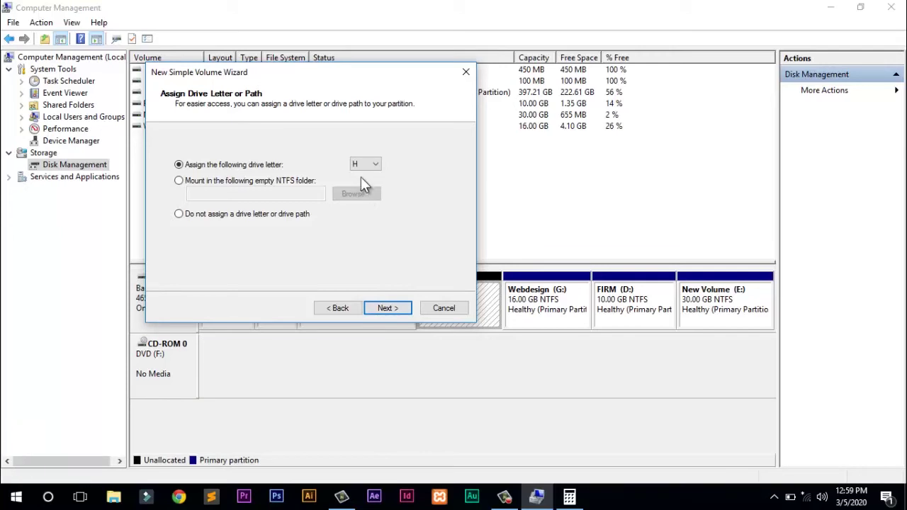
left_click(388, 308)
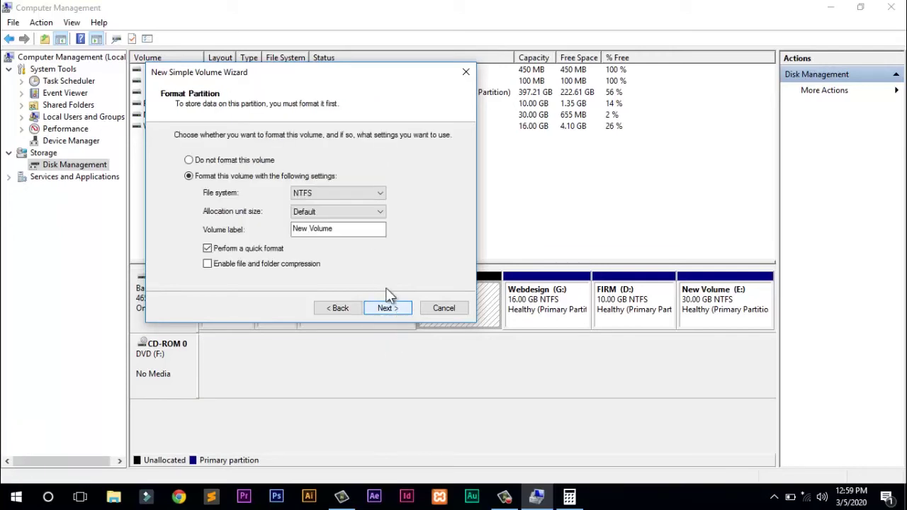
Step: Label the new volume "Tutorial", keep the NTFS quick format settings, and finish creating it
left_click_drag(334, 228, 264, 234)
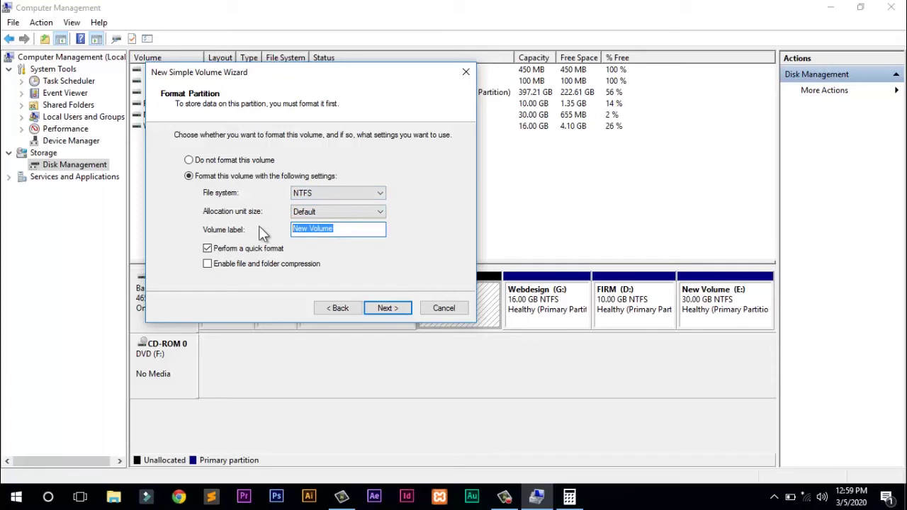
type("Tutor")
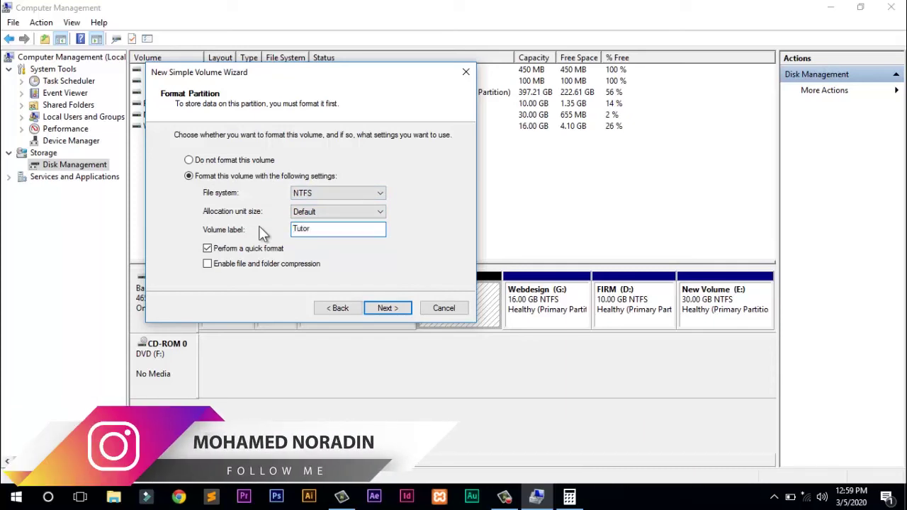
type("ial")
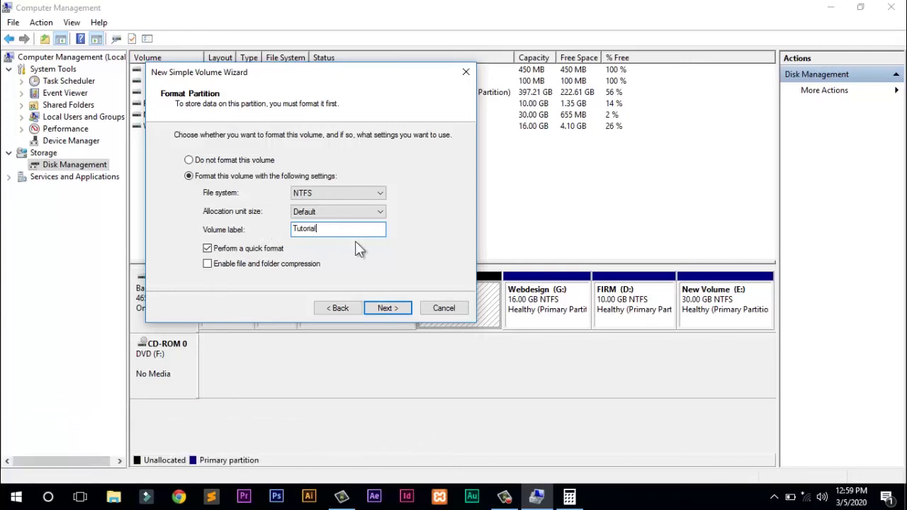
left_click(397, 308)
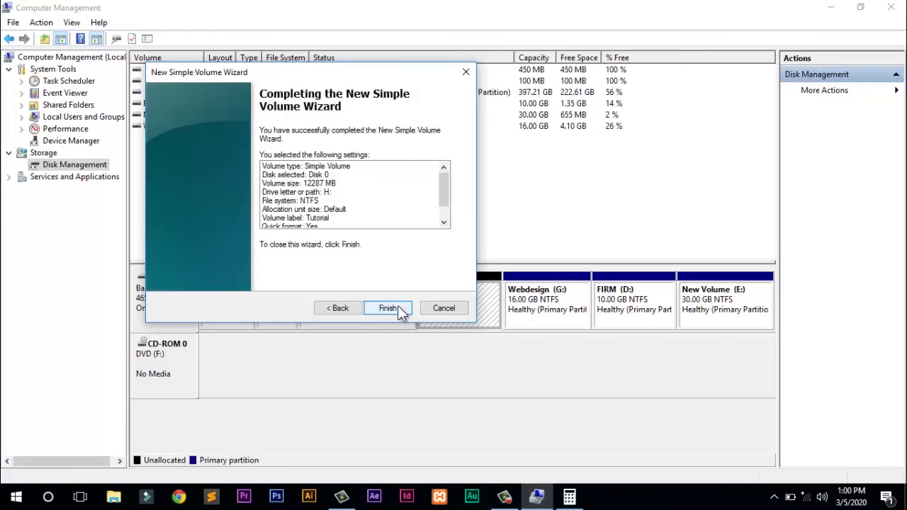
left_click(387, 308)
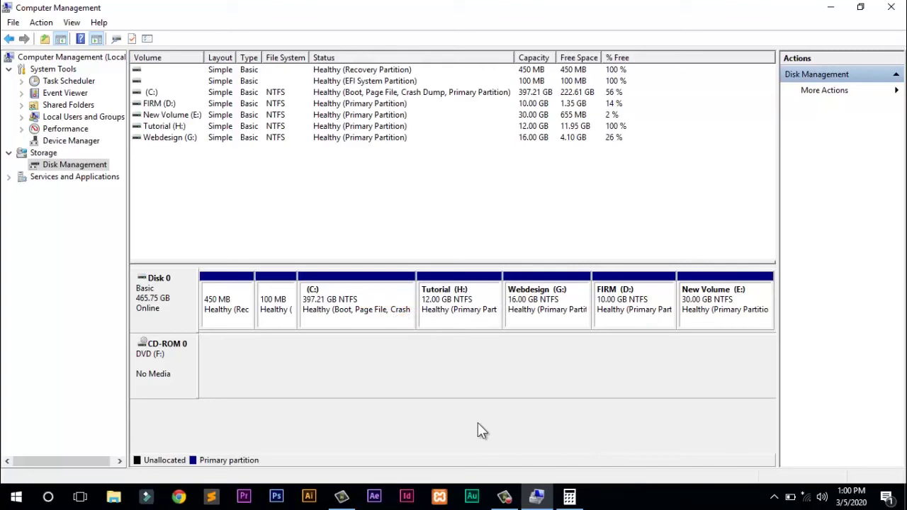
Step: Format the Tutorial (H:) volume as NTFS with the default allocation unit size and quick format, keeping its label
right_click(457, 305)
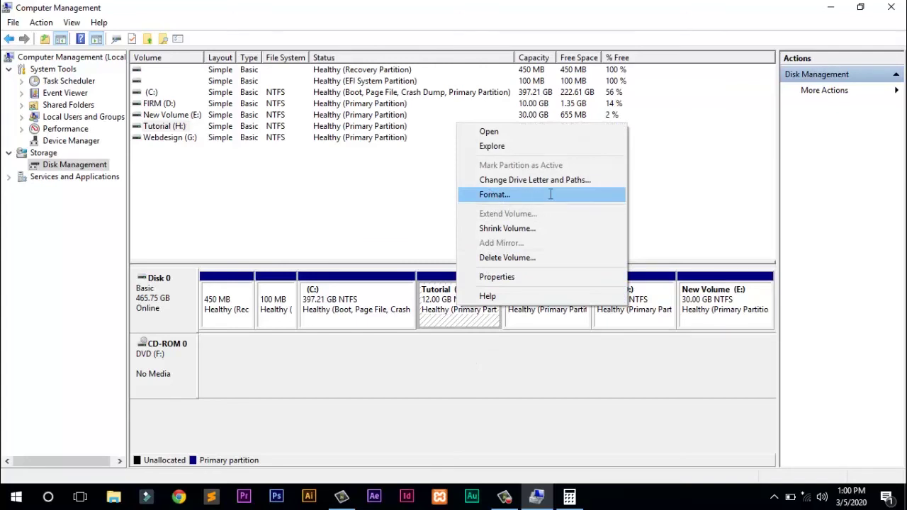
left_click(551, 194)
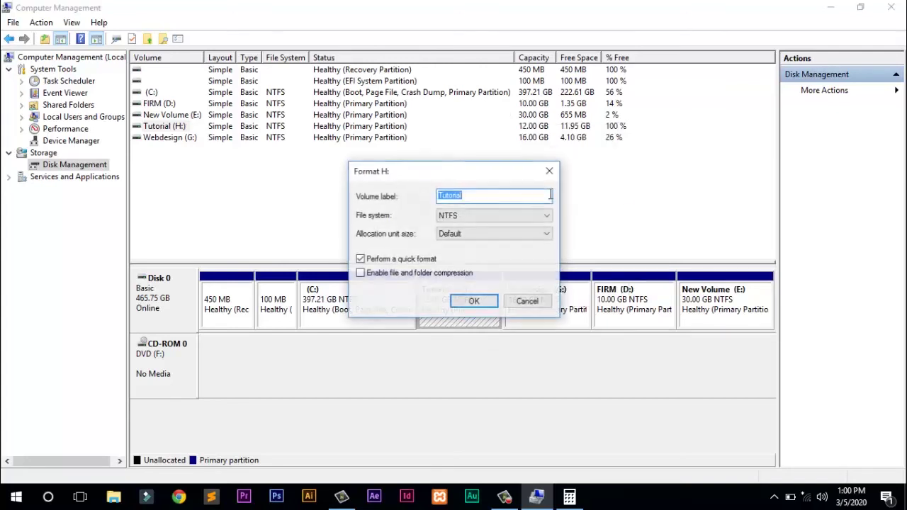
left_click(474, 302)
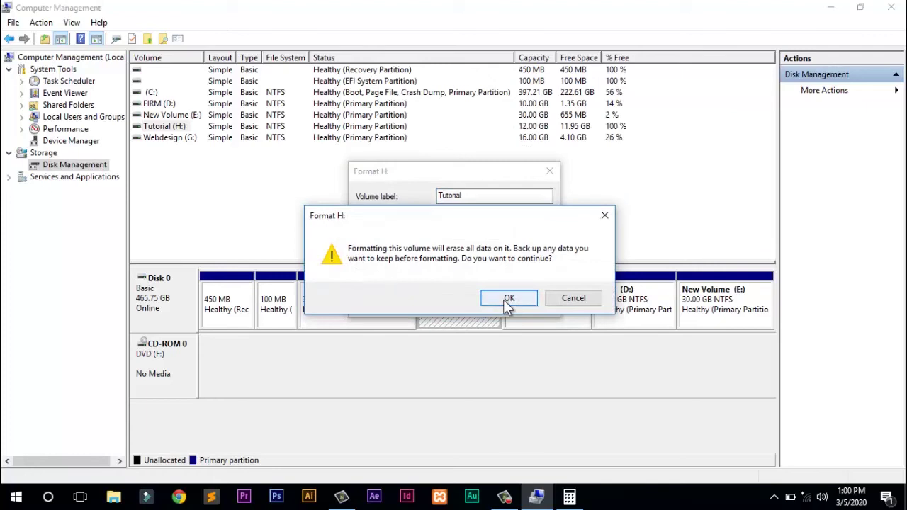
left_click(508, 300)
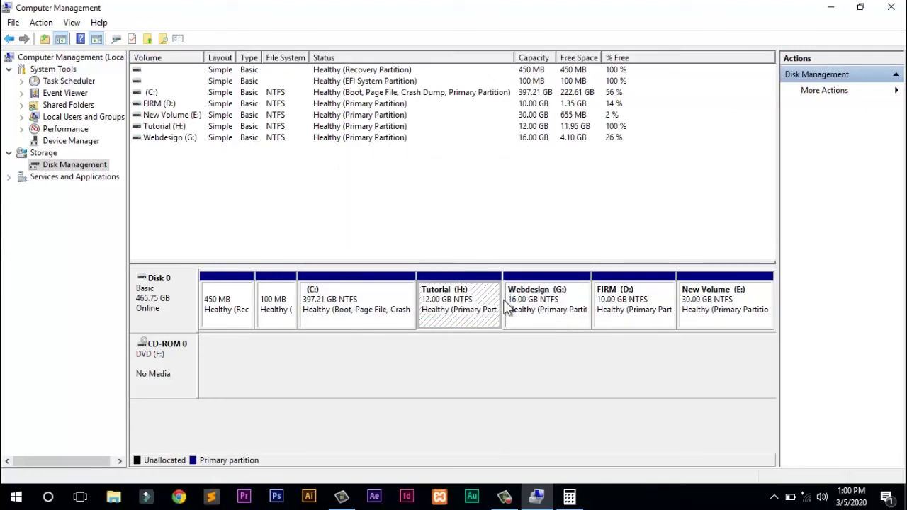
Step: Minimize Computer Management and open This PC in File Explorer to check the new Tutorial (H:) drive's free space and total size
left_click(843, 10)
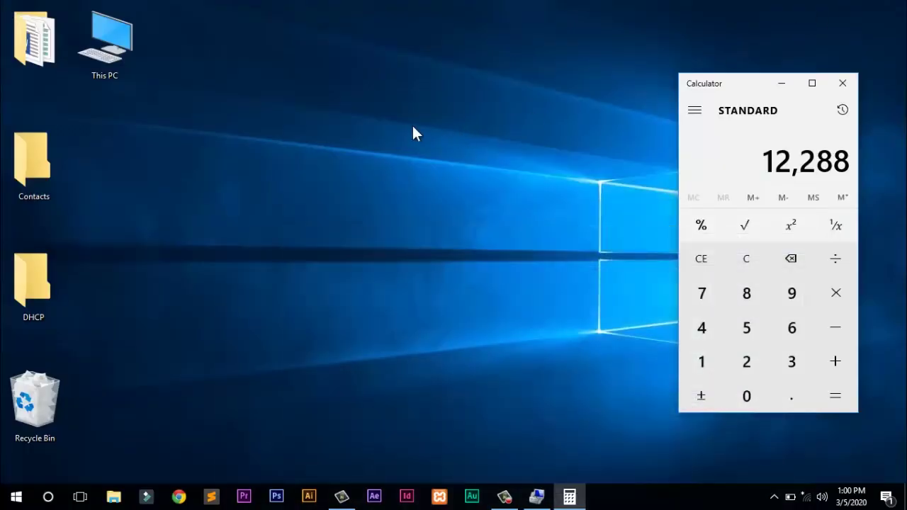
right_click(105, 24)
left_click(158, 32)
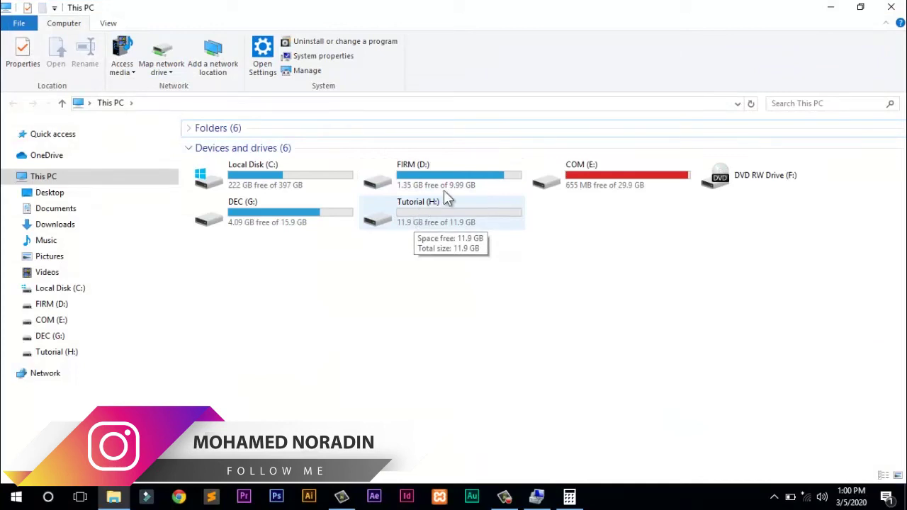
left_click(830, 7)
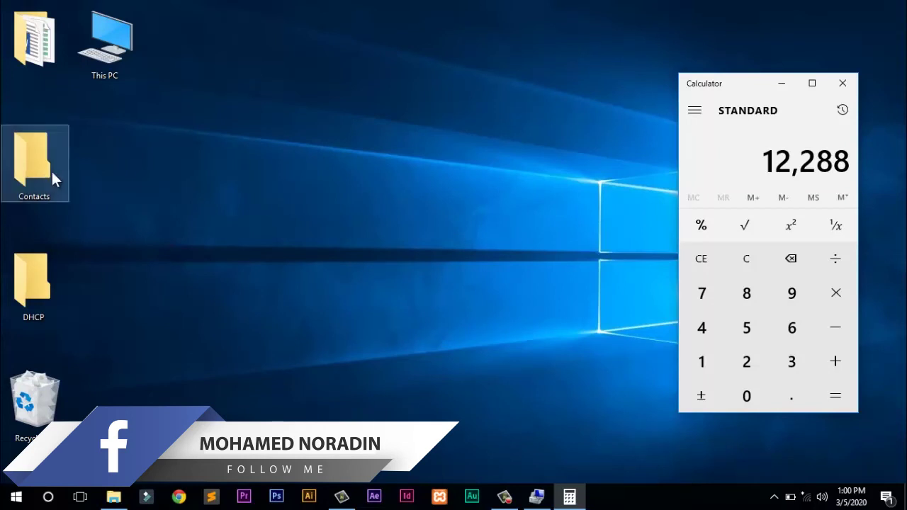
left_click(135, 65)
left_click(378, 348)
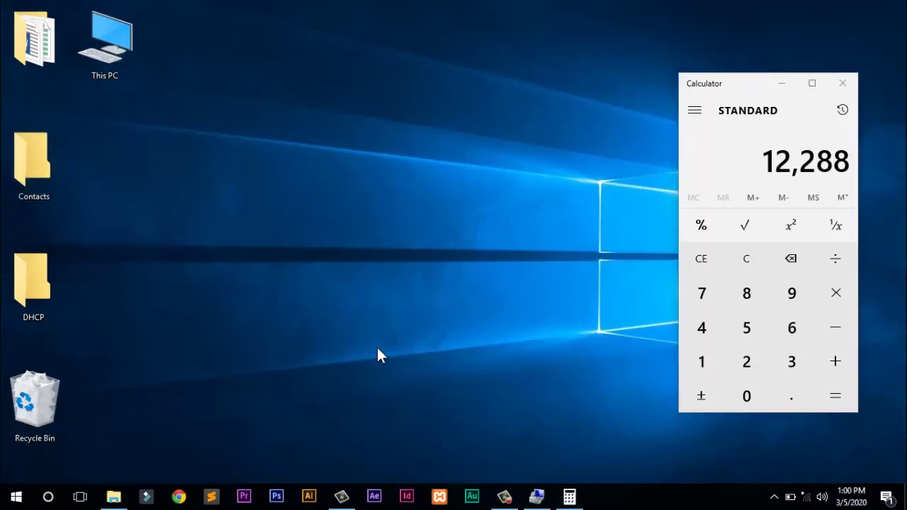
double_click(105, 44)
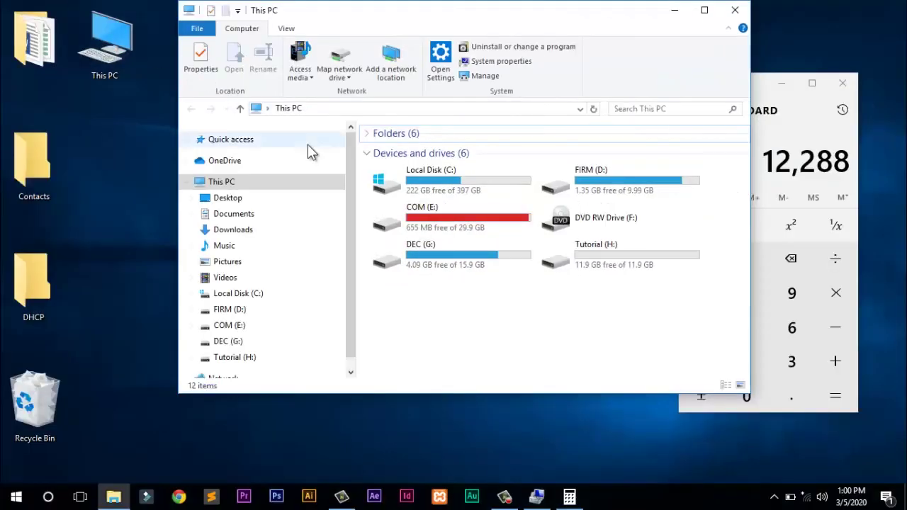
left_click(704, 11)
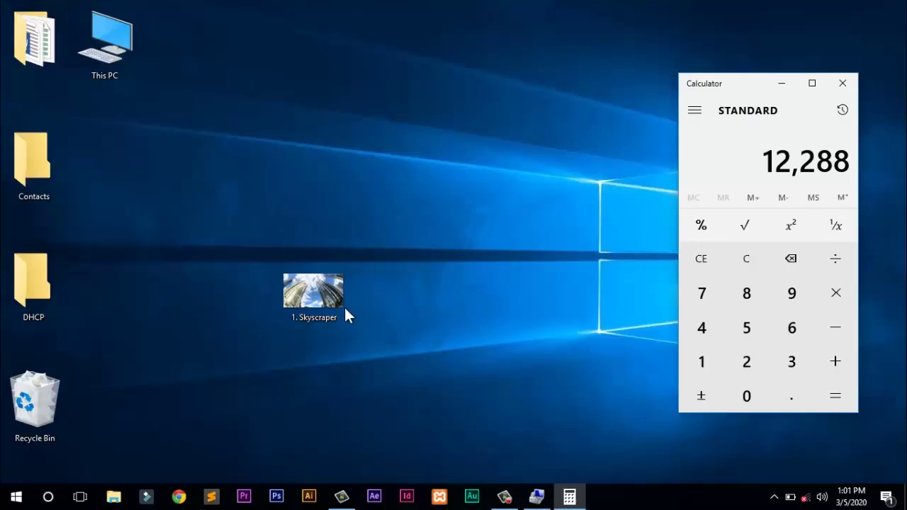
Step: Copy the "1. Skyscraper" image file from the desktop
left_click(343, 308)
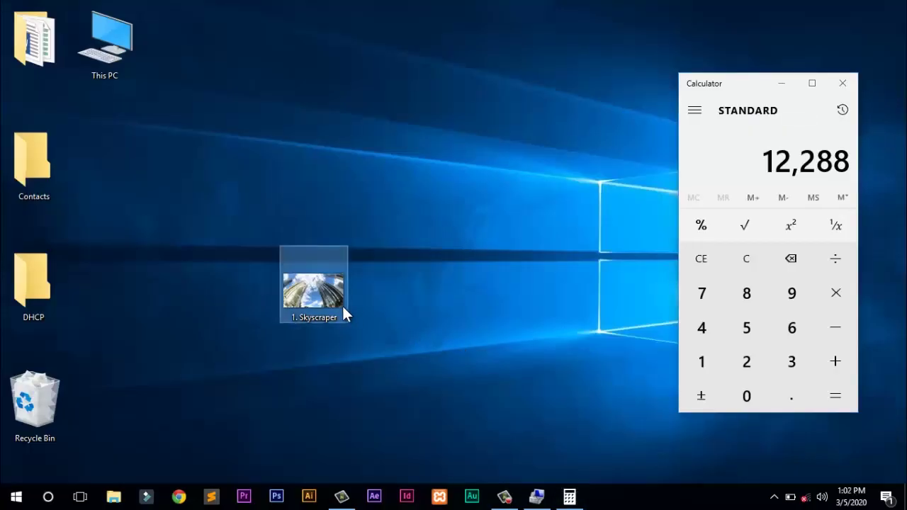
right_click(343, 309)
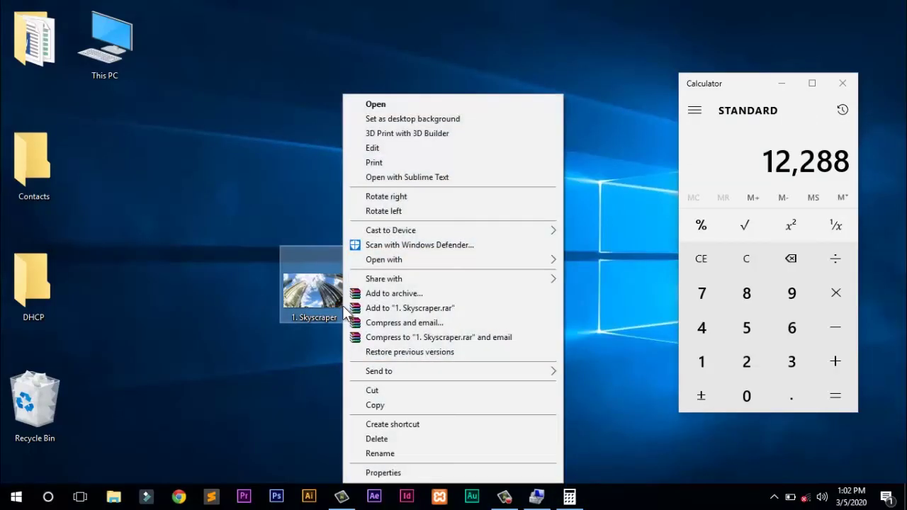
left_click(419, 406)
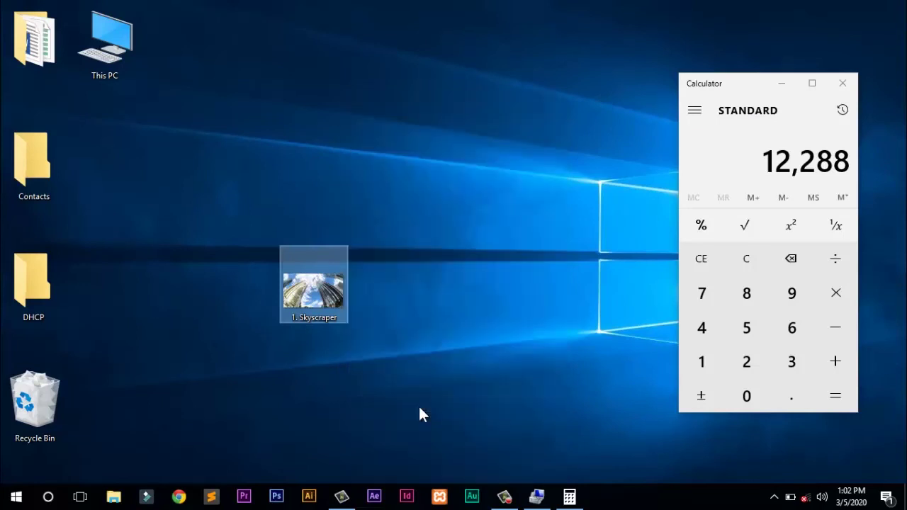
Step: Open the Tutorial (H:) drive from This PC in a maximized File Explorer window and paste the copied image into it
right_click(108, 37)
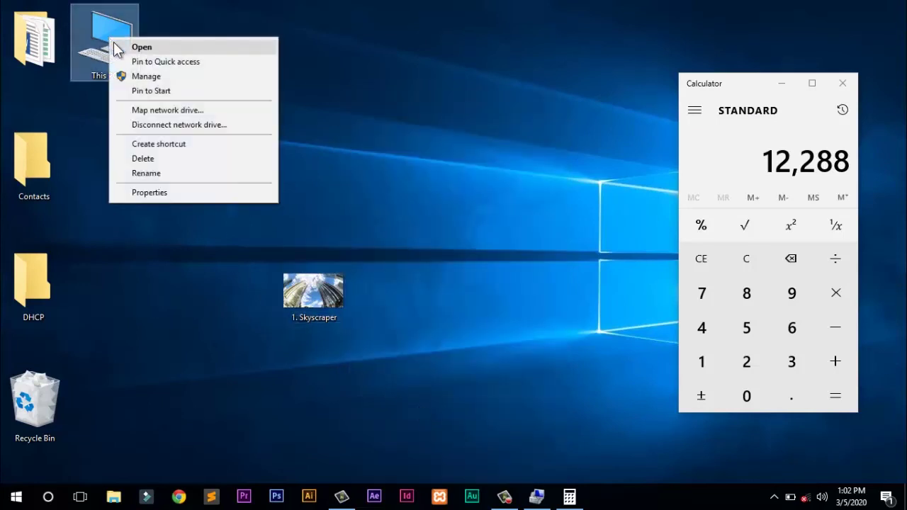
left_click(115, 46)
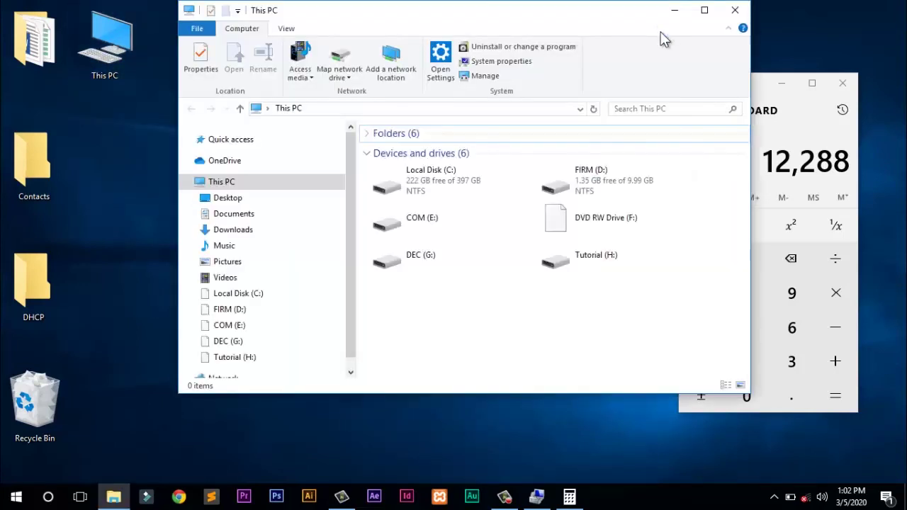
left_click(703, 11)
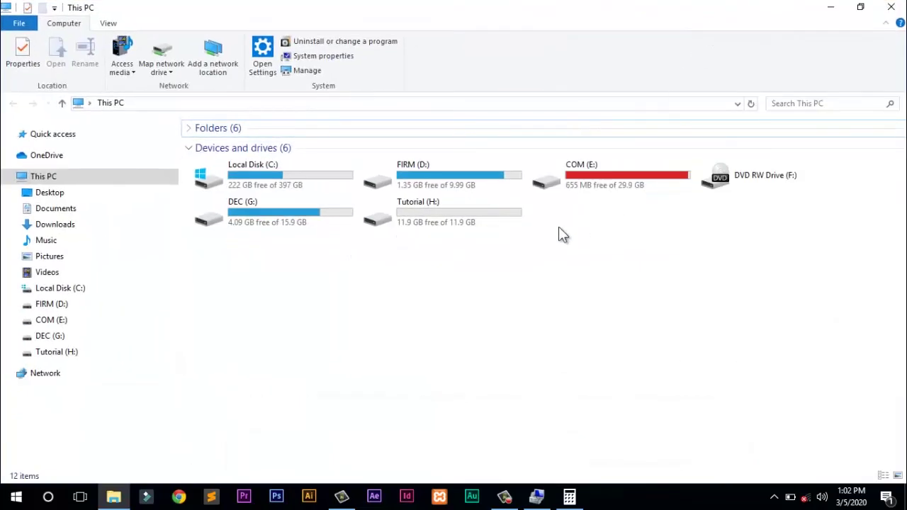
double_click(447, 210)
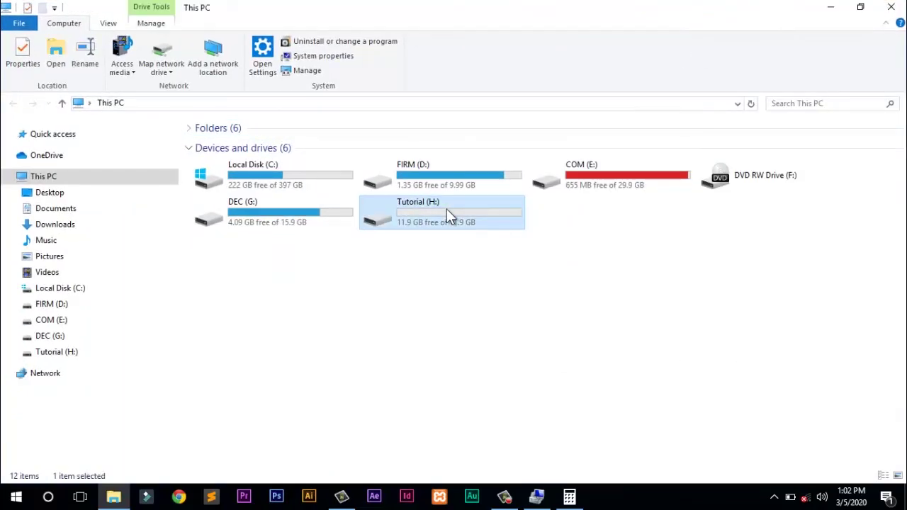
right_click(303, 207)
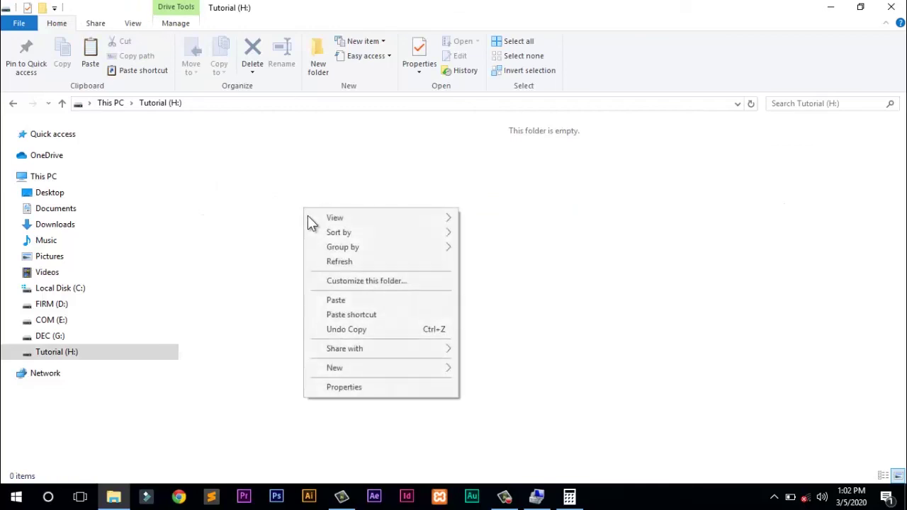
left_click(356, 300)
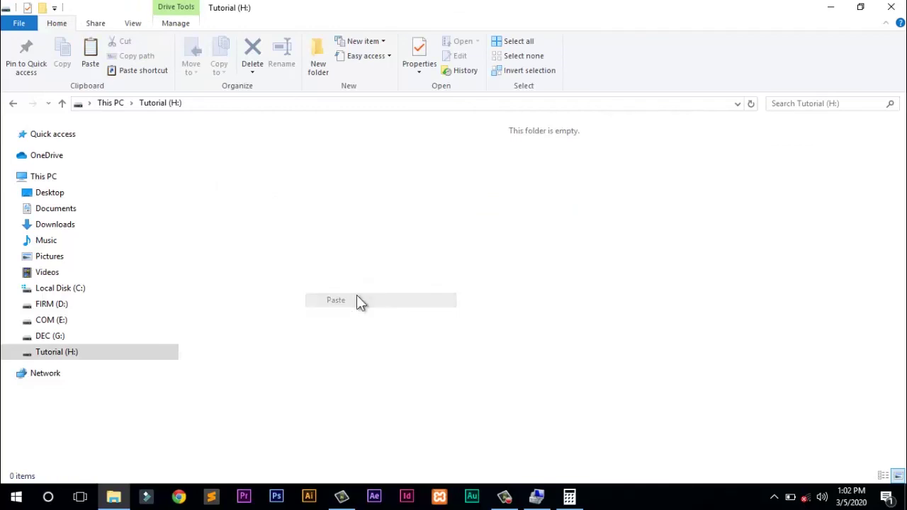